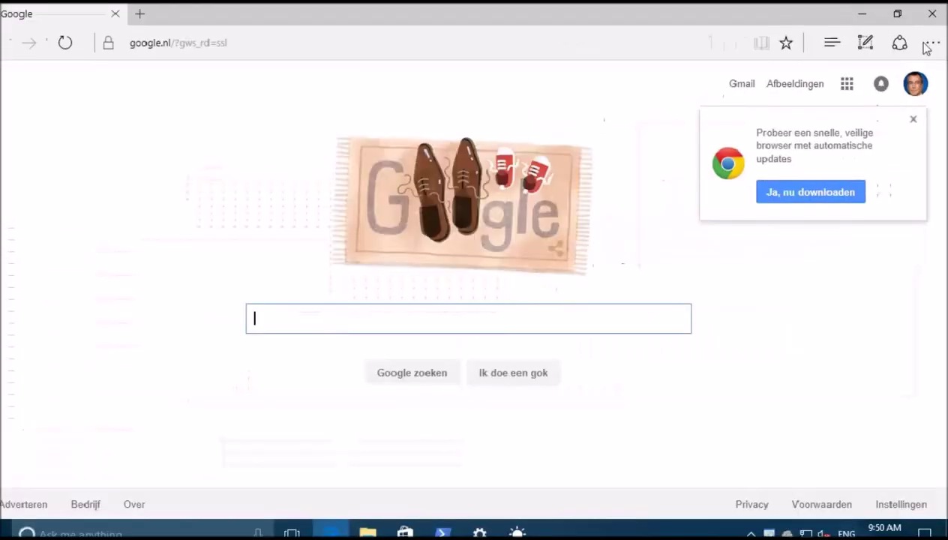
From Edge's Extensions menu, browse available extensions and open Office Online in the Store.
{"action": "left_click", "coordinate": [934, 44]}
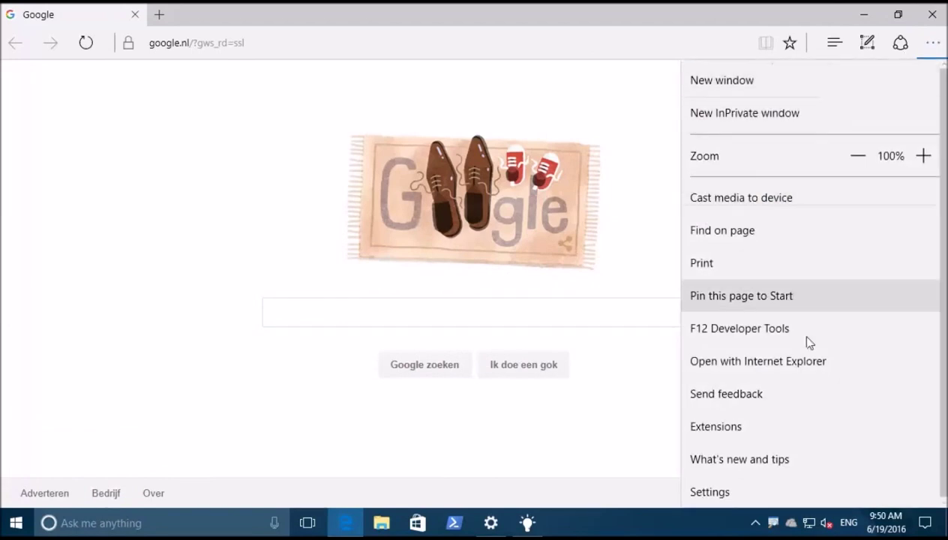
{"action": "left_click", "coordinate": [752, 429]}
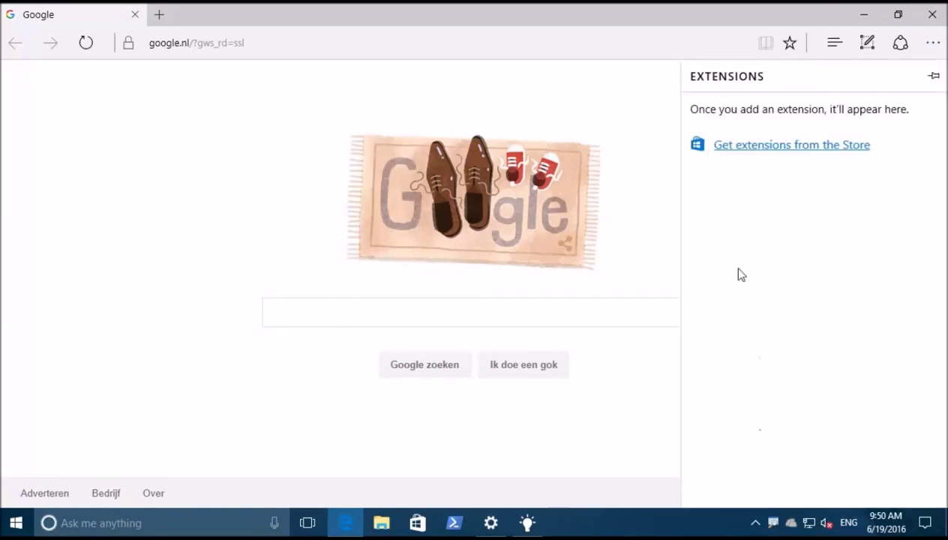
{"action": "left_click", "coordinate": [803, 146]}
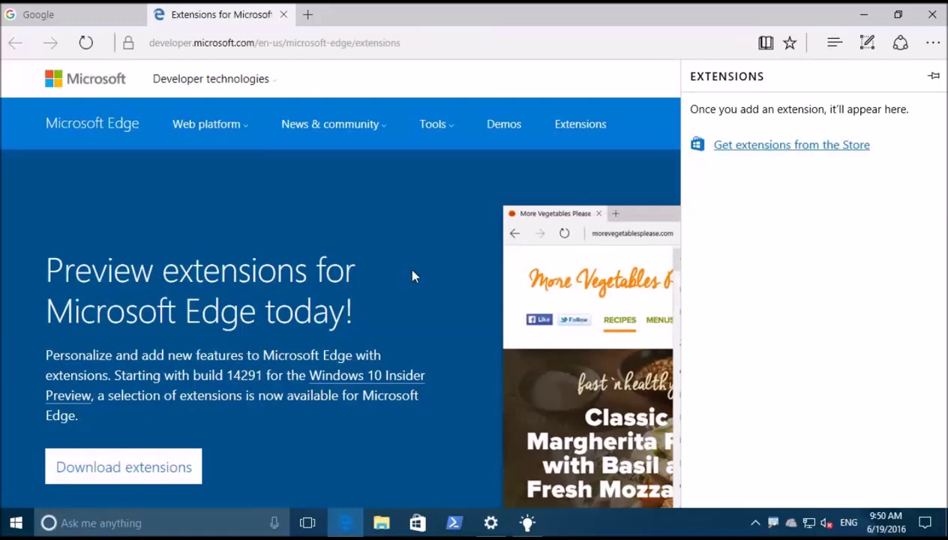
{"action": "scroll", "coordinate": [408, 265], "scroll_direction": "down", "scroll_amount": 3}
{"action": "scroll", "coordinate": [409, 265], "scroll_direction": "down", "scroll_amount": 7}
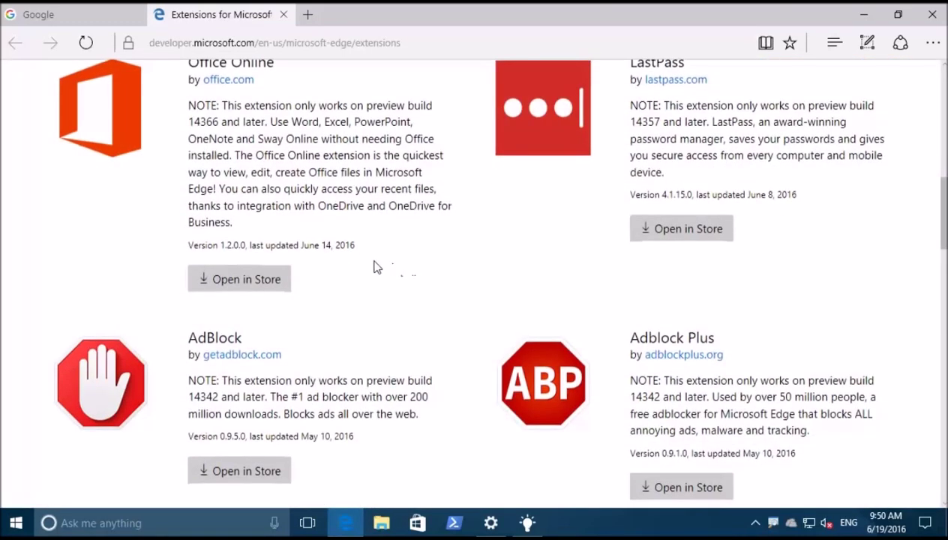
{"action": "scroll", "coordinate": [381, 263], "scroll_direction": "up", "scroll_amount": 3}
{"action": "left_click", "coordinate": [255, 503]}
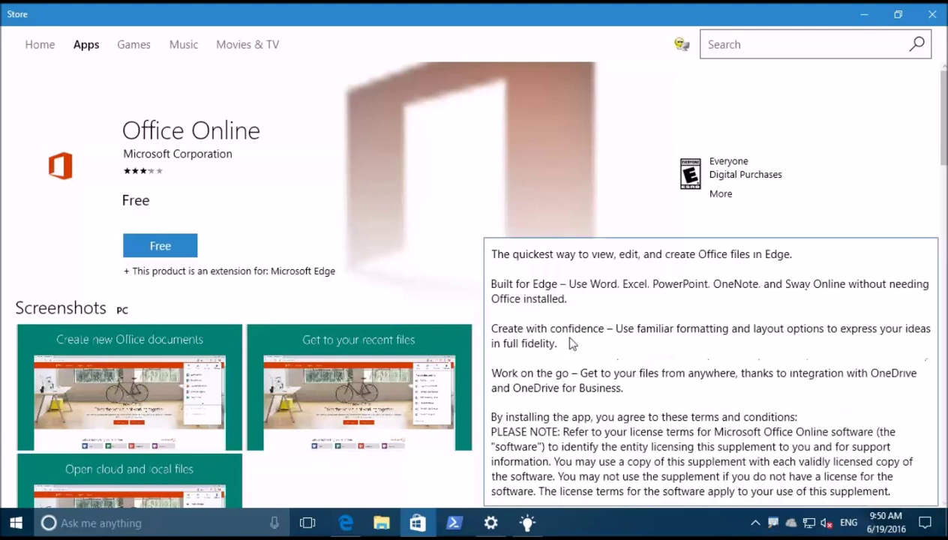
Install the free Office Online extension, dismiss the install notification and collapse its description.
{"action": "left_click", "coordinate": [164, 250]}
{"action": "left_click", "coordinate": [163, 250]}
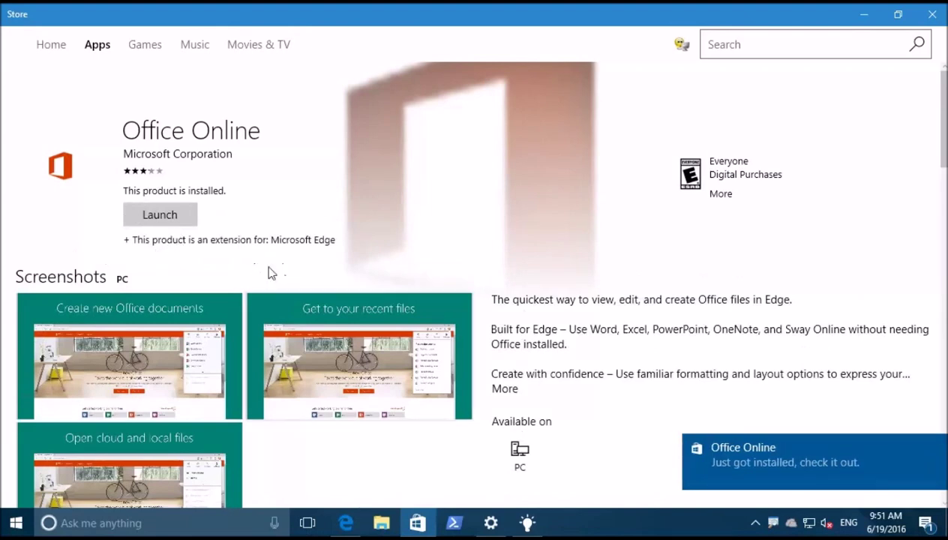
{"action": "mouse_move", "coordinate": [815, 462]}
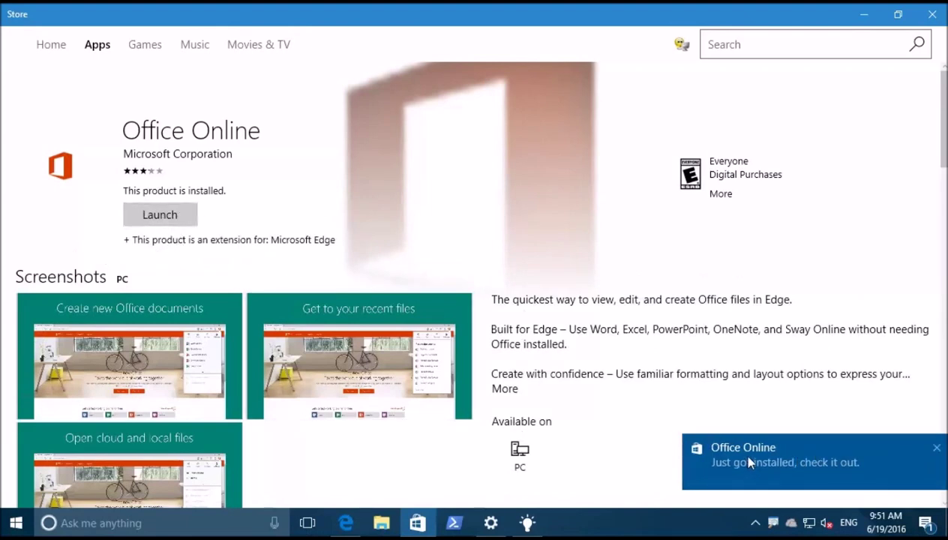
{"action": "left_click", "coordinate": [756, 464]}
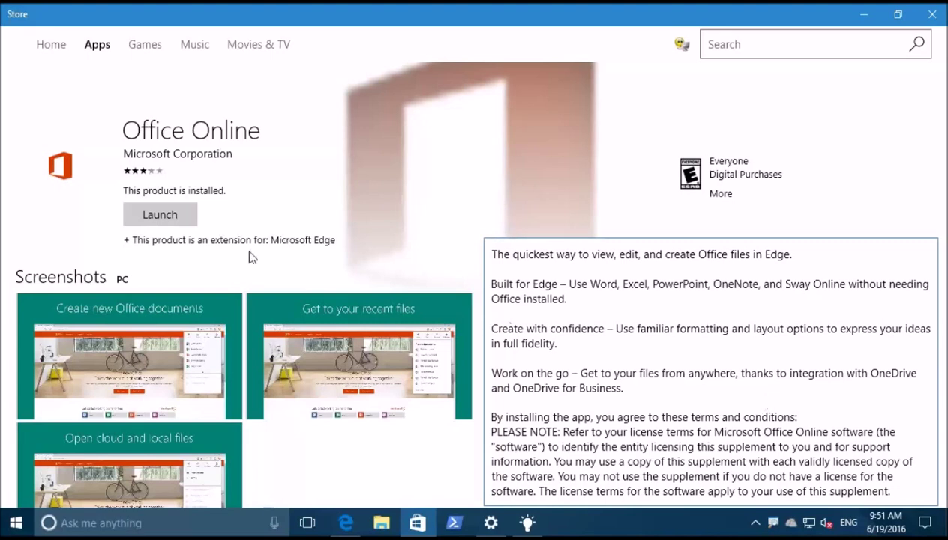
{"action": "left_click", "coordinate": [173, 214]}
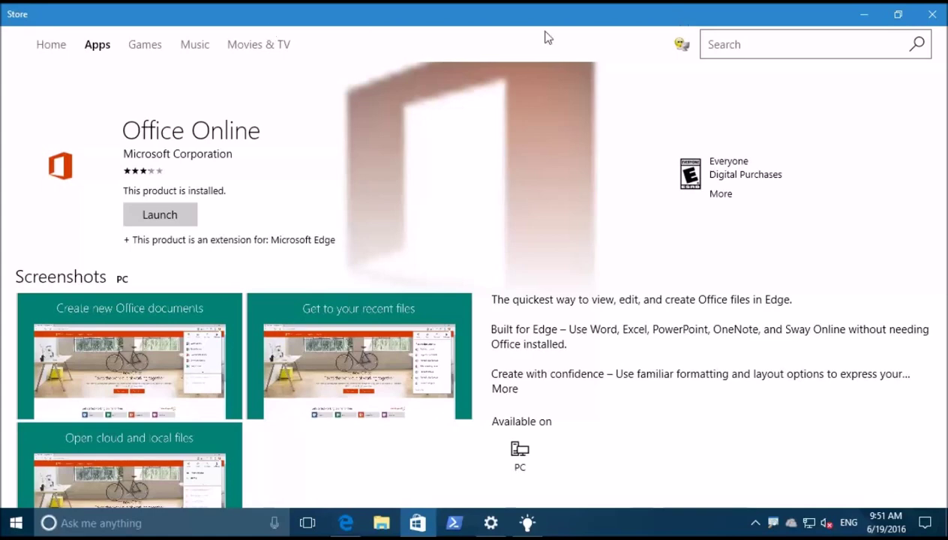
Minimize the Store, go to the Google tab and turn on the Office Online extension.
{"action": "left_click", "coordinate": [861, 18]}
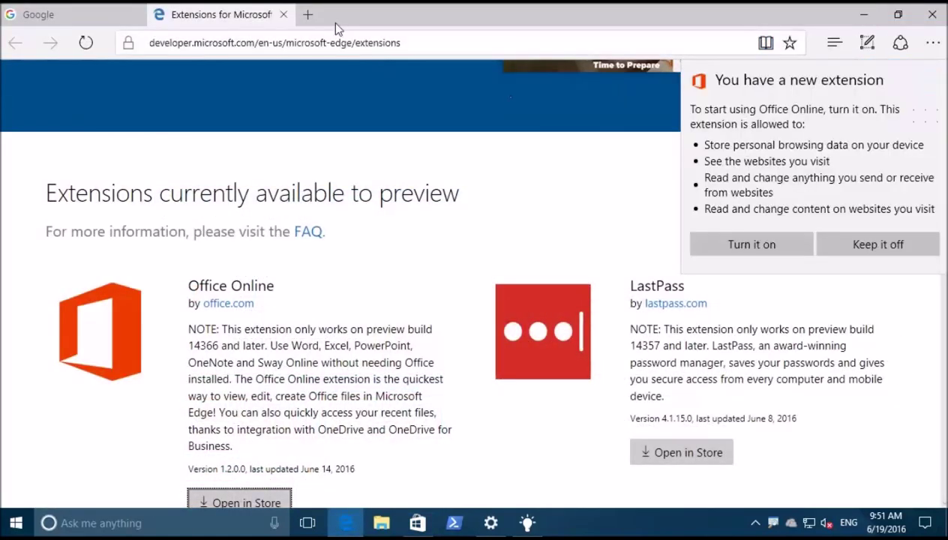
{"action": "left_click", "coordinate": [52, 16]}
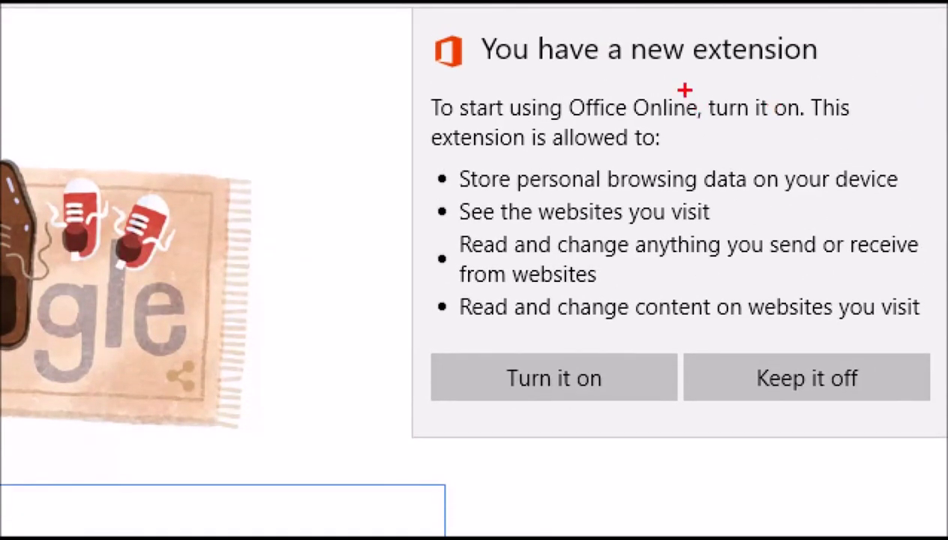
{"action": "left_click_drag", "start_coordinate": [657, 87], "coordinate": [747, 102]}
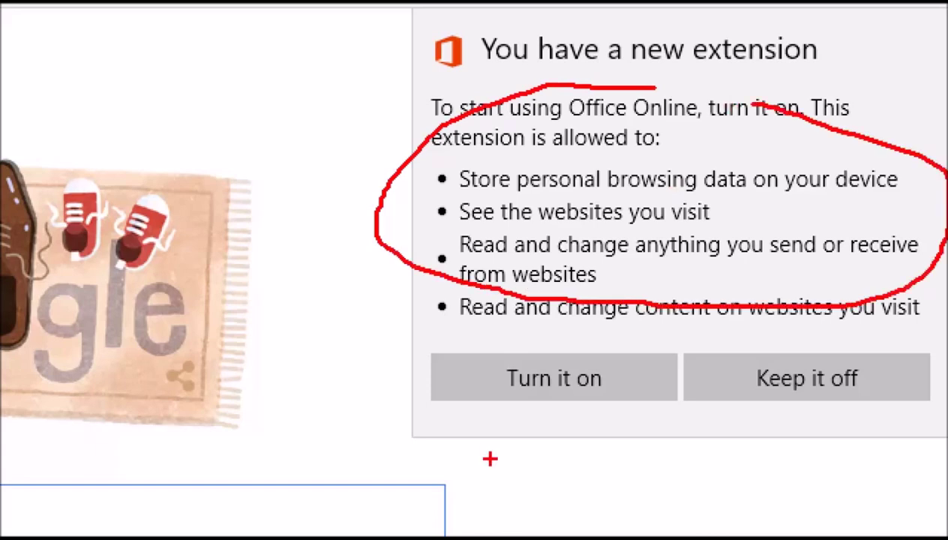
{"action": "key", "text": "Escape"}
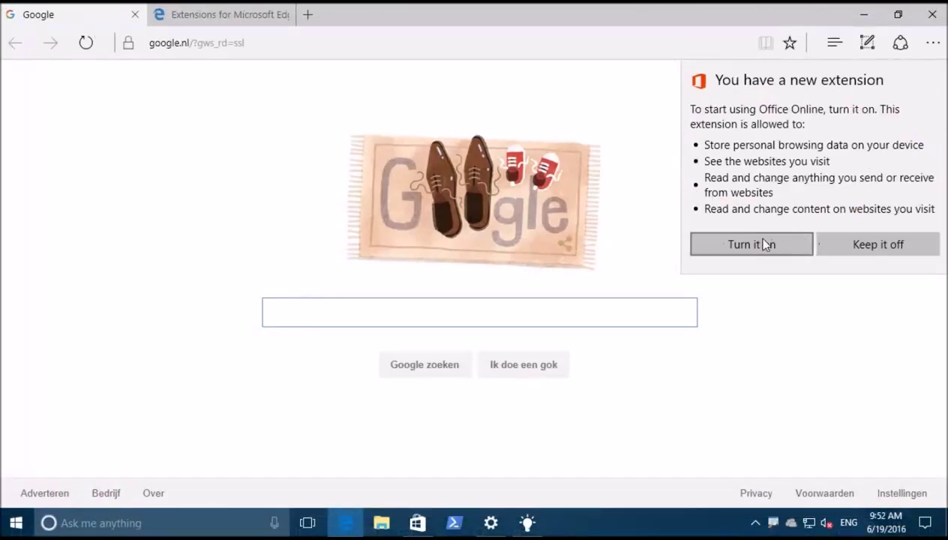
{"action": "left_click", "coordinate": [753, 240]}
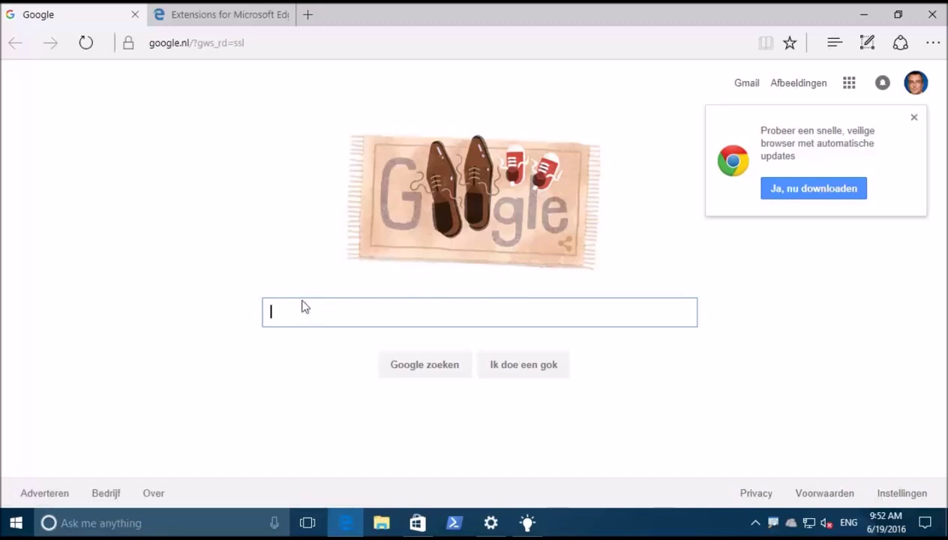
Search Google for 'excel file' and look through the results.
{"action": "type", "text": "excel "}
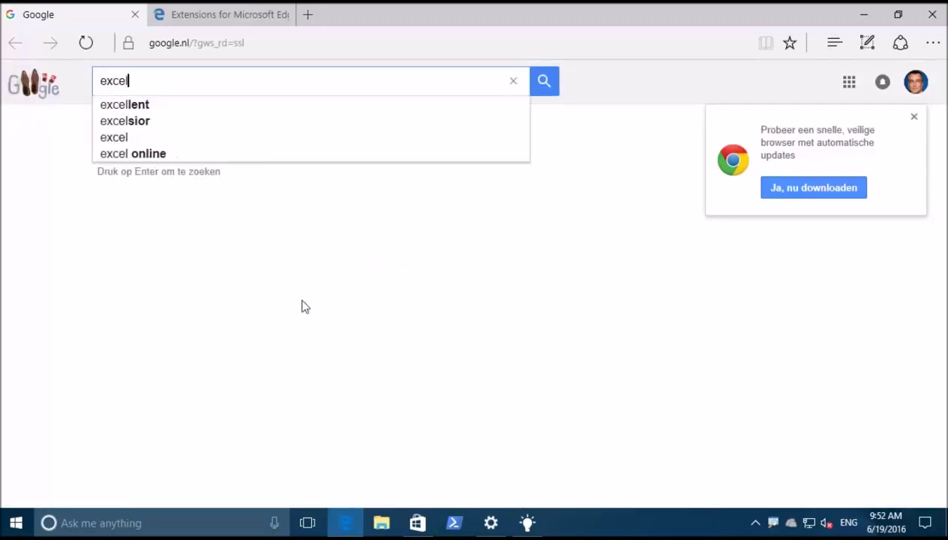
{"action": "type", "text": "file"}
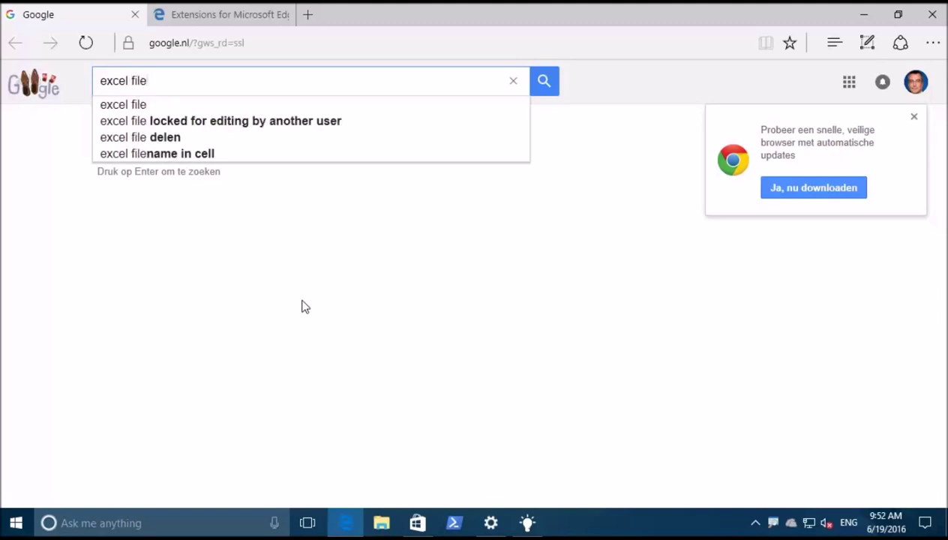
{"action": "key", "text": "Return"}
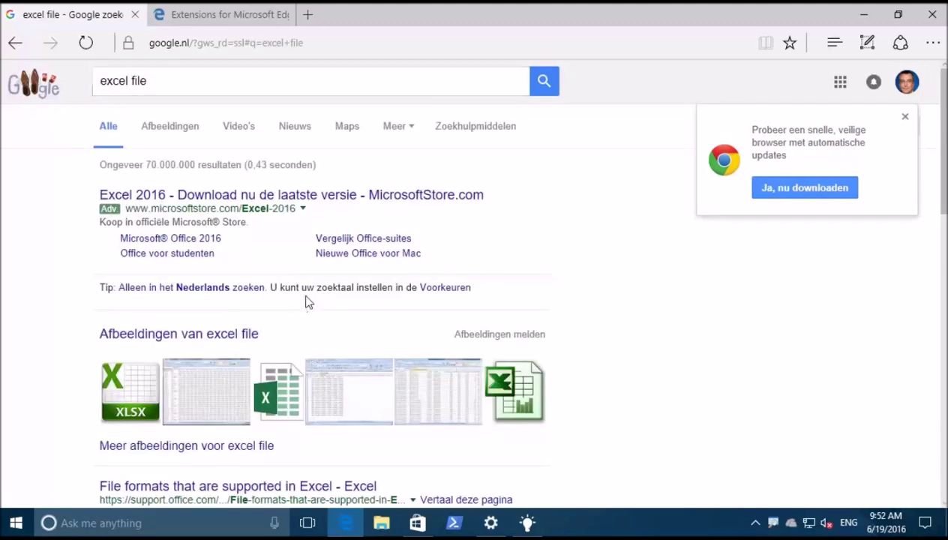
{"action": "scroll", "coordinate": [75, 262], "scroll_direction": "down", "scroll_amount": 5}
{"action": "scroll", "coordinate": [69, 267], "scroll_direction": "down", "scroll_amount": 4}
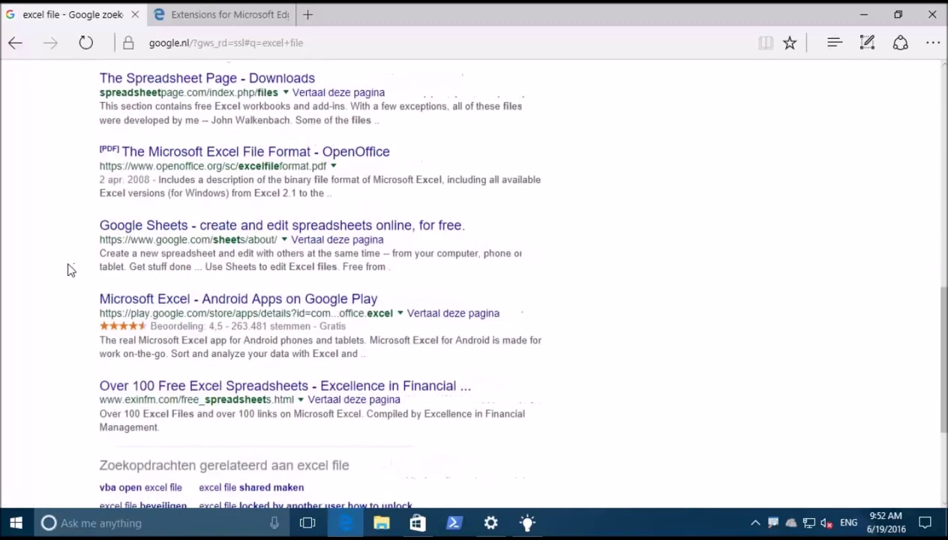
{"action": "scroll", "coordinate": [63, 270], "scroll_direction": "up", "scroll_amount": 4}
{"action": "scroll", "coordinate": [66, 274], "scroll_direction": "up", "scroll_amount": 5}
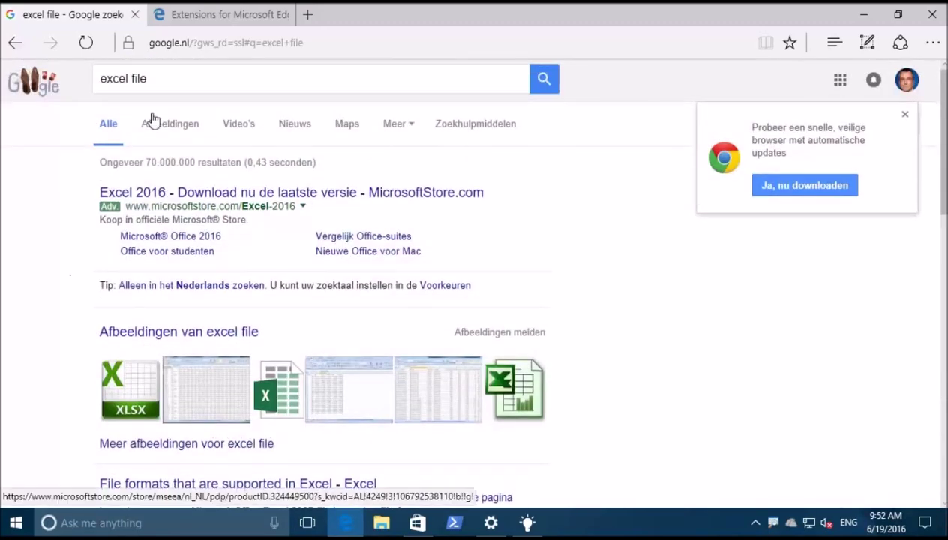
Refine the query to include '.xlsx' and open the Sample Excel Worksheet .xlsx result.
{"action": "left_click", "coordinate": [196, 83]}
{"action": "type", "text": ".xls"}
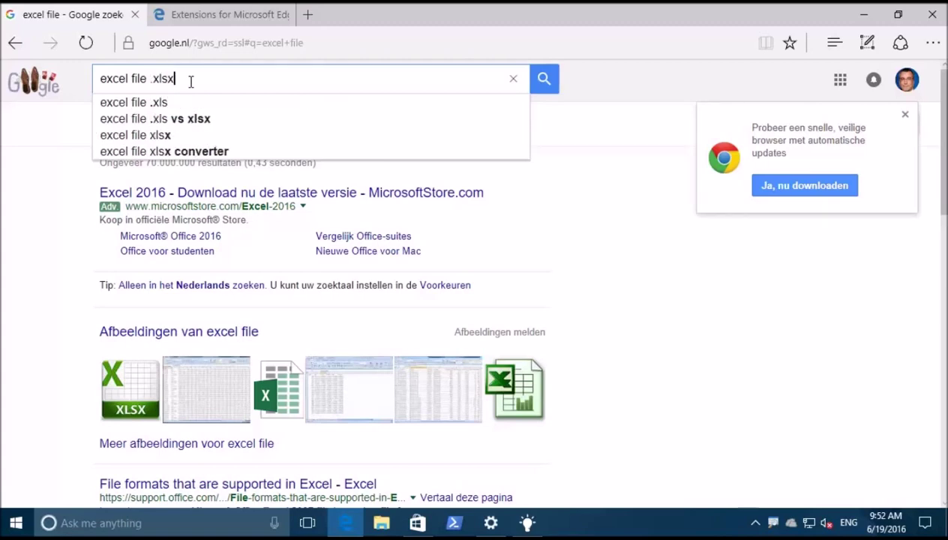
{"action": "type", "text": "x"}
{"action": "key", "text": "Return"}
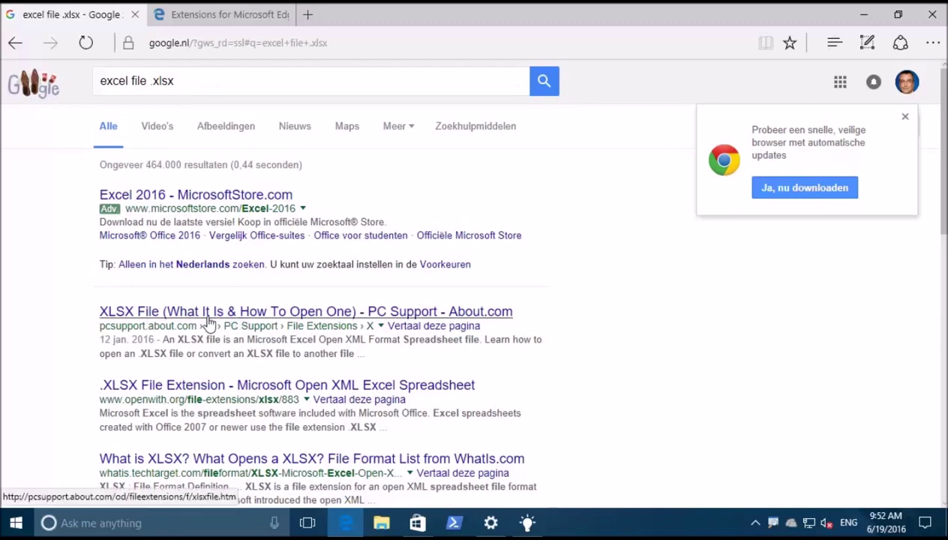
{"action": "scroll", "coordinate": [173, 321], "scroll_direction": "down", "scroll_amount": 3}
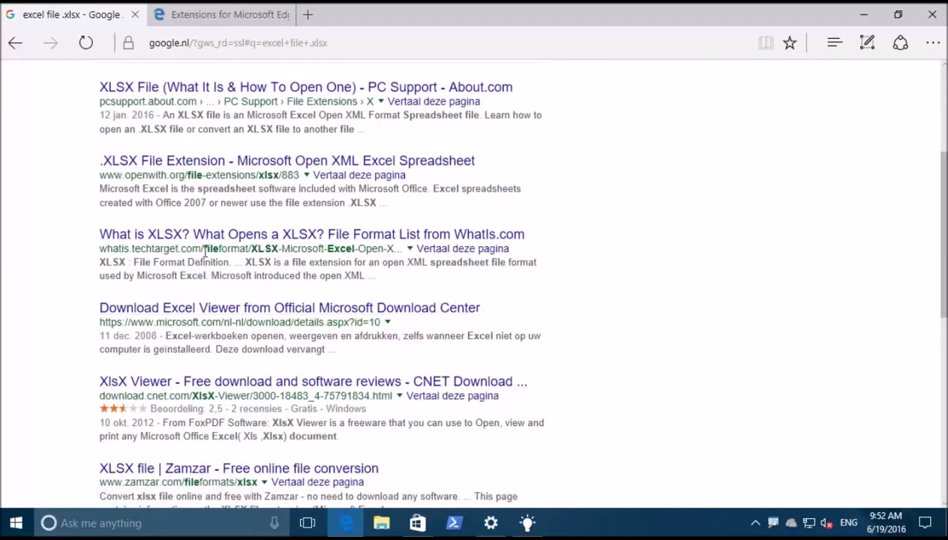
{"action": "scroll", "coordinate": [191, 261], "scroll_direction": "down", "scroll_amount": 5}
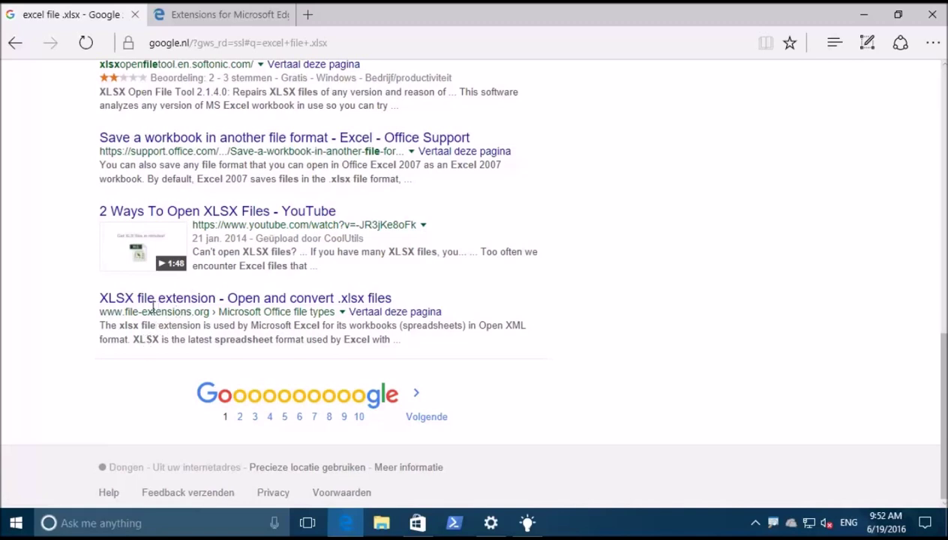
{"action": "scroll", "coordinate": [153, 305], "scroll_direction": "up", "scroll_amount": 5}
{"action": "scroll", "coordinate": [173, 308], "scroll_direction": "up", "scroll_amount": 5}
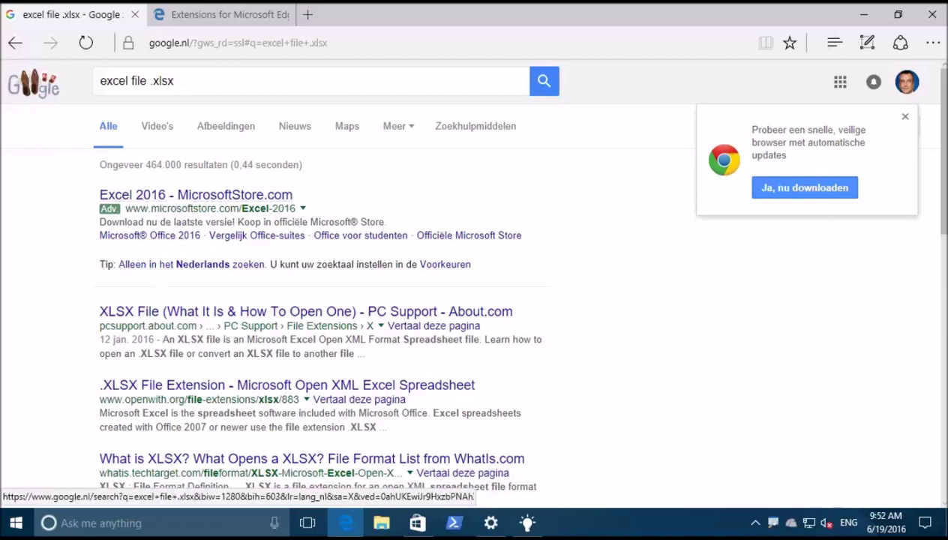
{"action": "scroll", "coordinate": [174, 381], "scroll_direction": "down", "scroll_amount": 3}
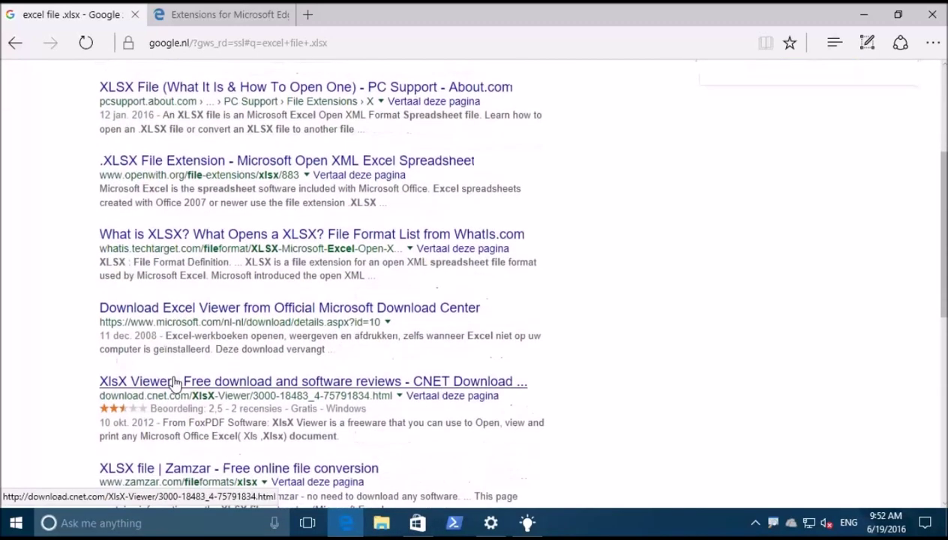
{"action": "scroll", "coordinate": [173, 383], "scroll_direction": "down", "scroll_amount": 3}
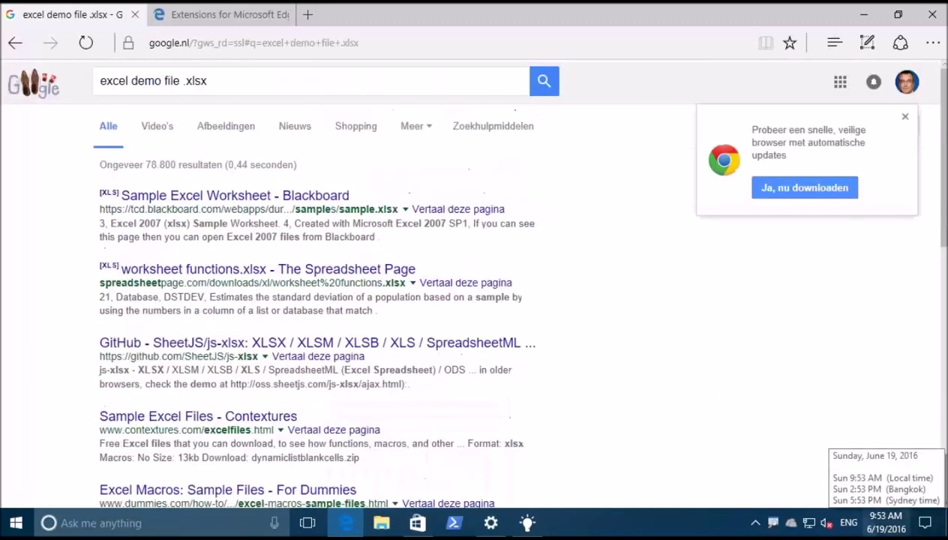
{"action": "left_click", "coordinate": [219, 198]}
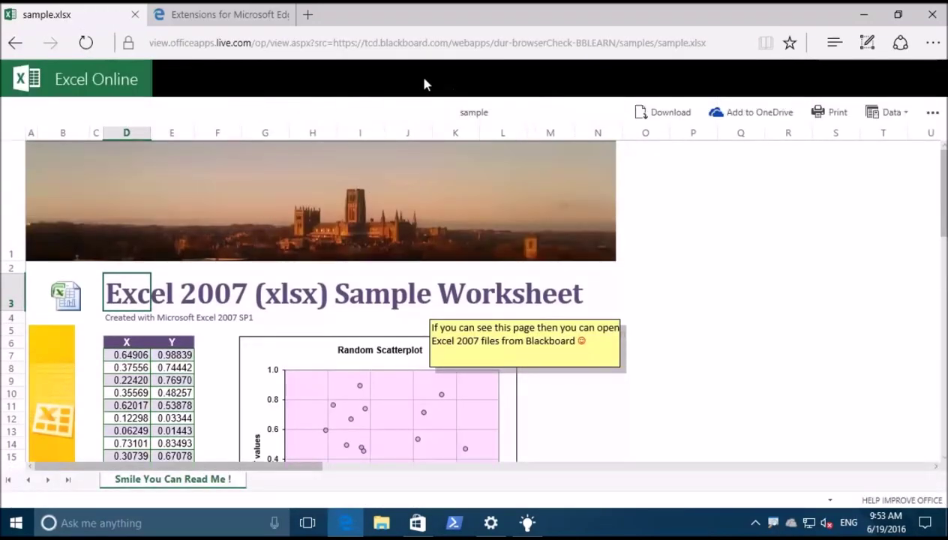
Select cell D15 in sample.xlsx, then return to the Extensions for Microsoft Edge tab.
{"action": "scroll", "coordinate": [662, 265], "scroll_direction": "down", "scroll_amount": 5}
{"action": "scroll", "coordinate": [211, 293], "scroll_direction": "up", "scroll_amount": 4}
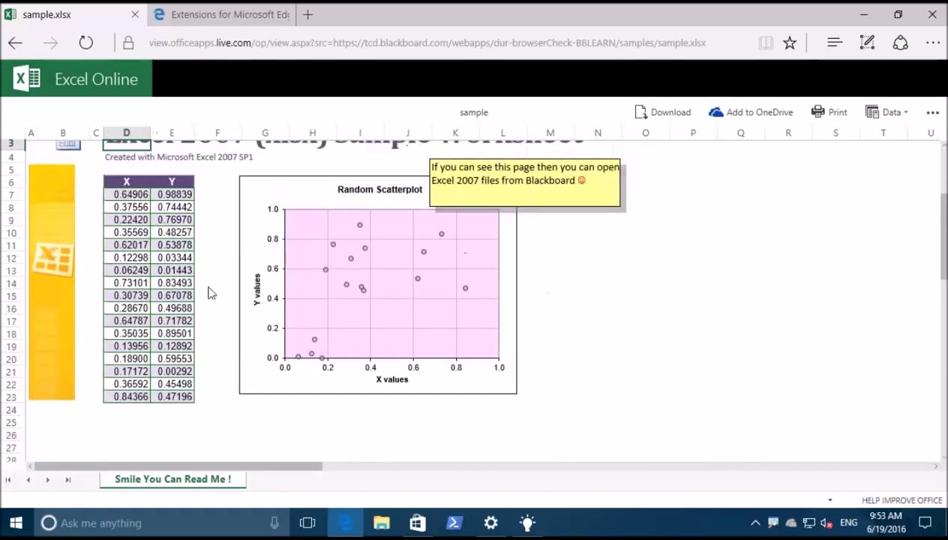
{"action": "left_click", "coordinate": [123, 298]}
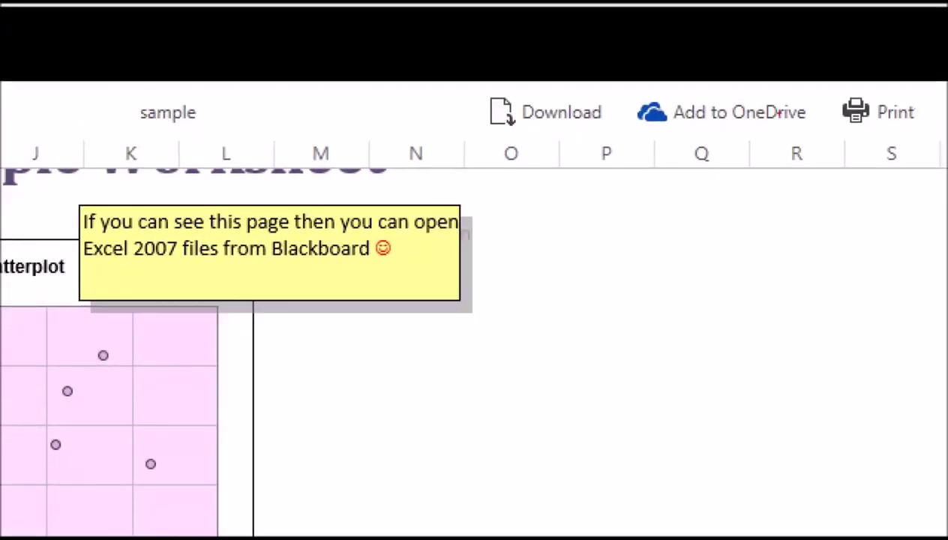
{"action": "left_click", "coordinate": [444, 355]}
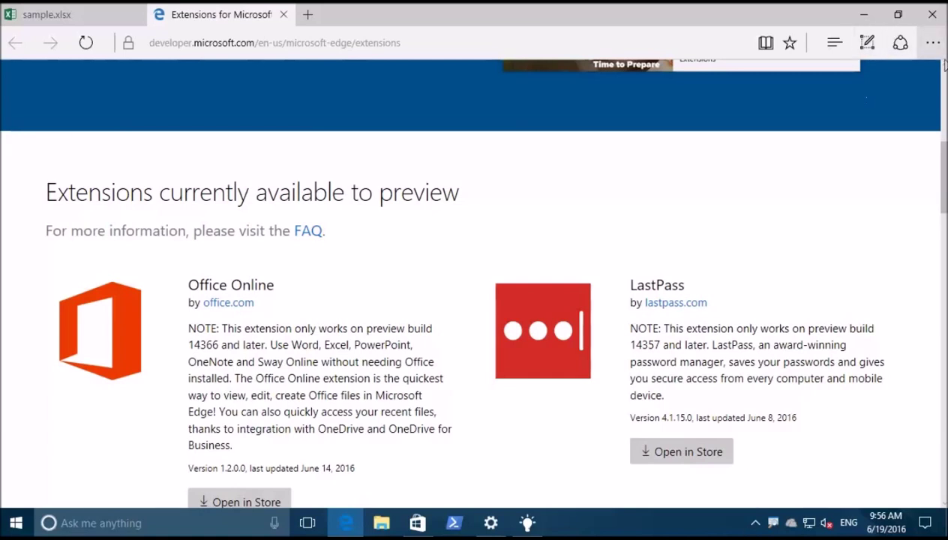
Open the Office Online extension's panel from the top of Edge's options menu.
{"action": "left_click", "coordinate": [933, 45]}
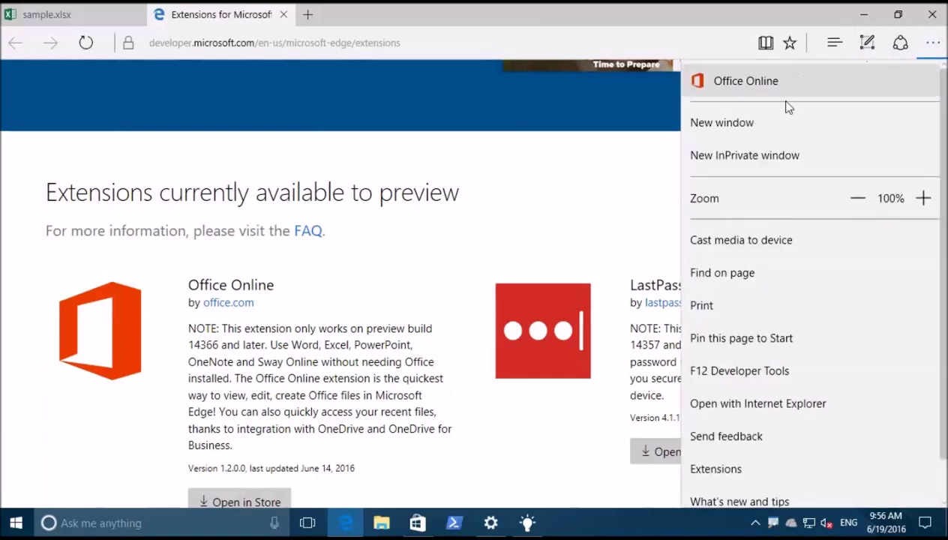
{"action": "left_click", "coordinate": [801, 87]}
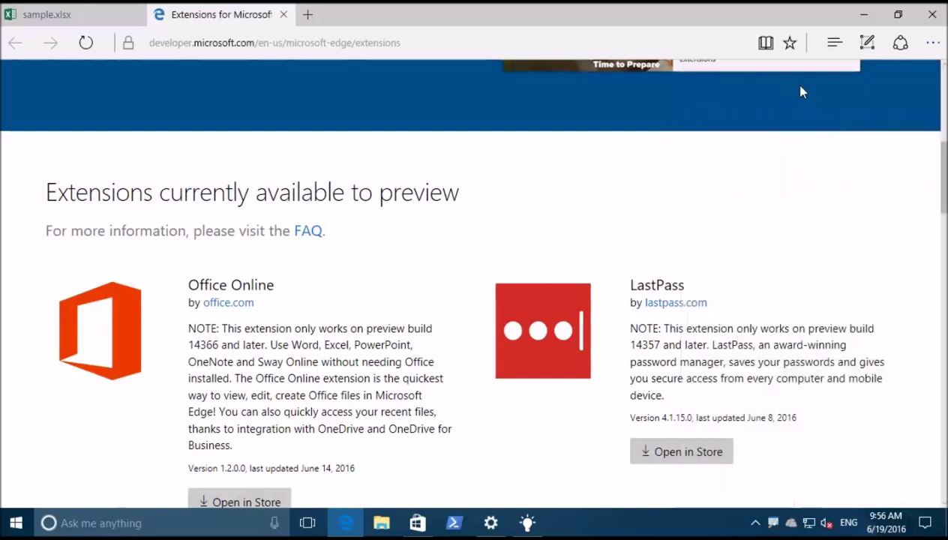